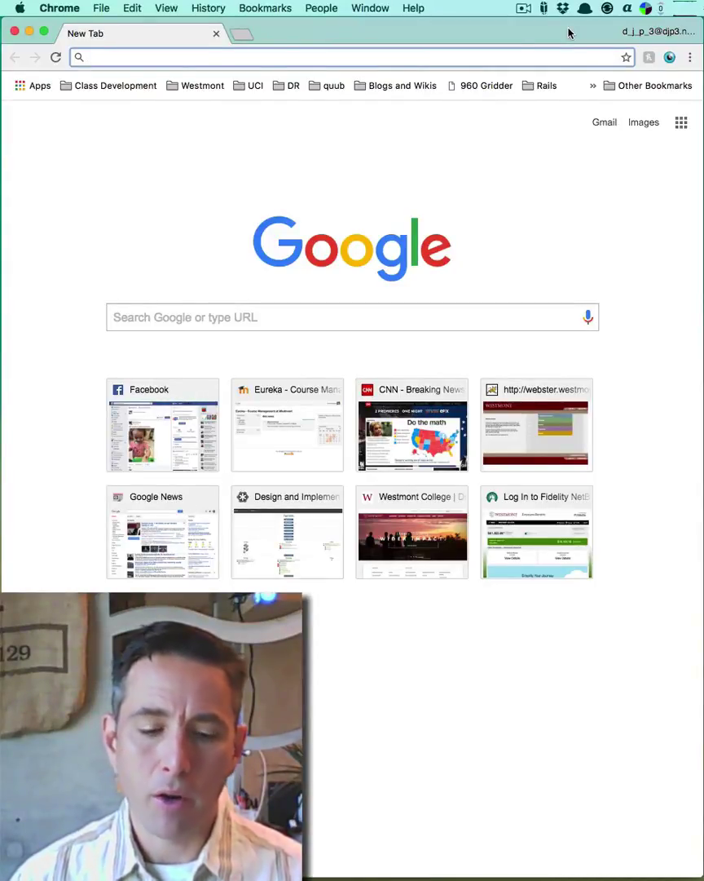
# View About This Mac showing macOS Sierra 10.12, then switch back to the Chrome window.
pyautogui.click(20, 9)
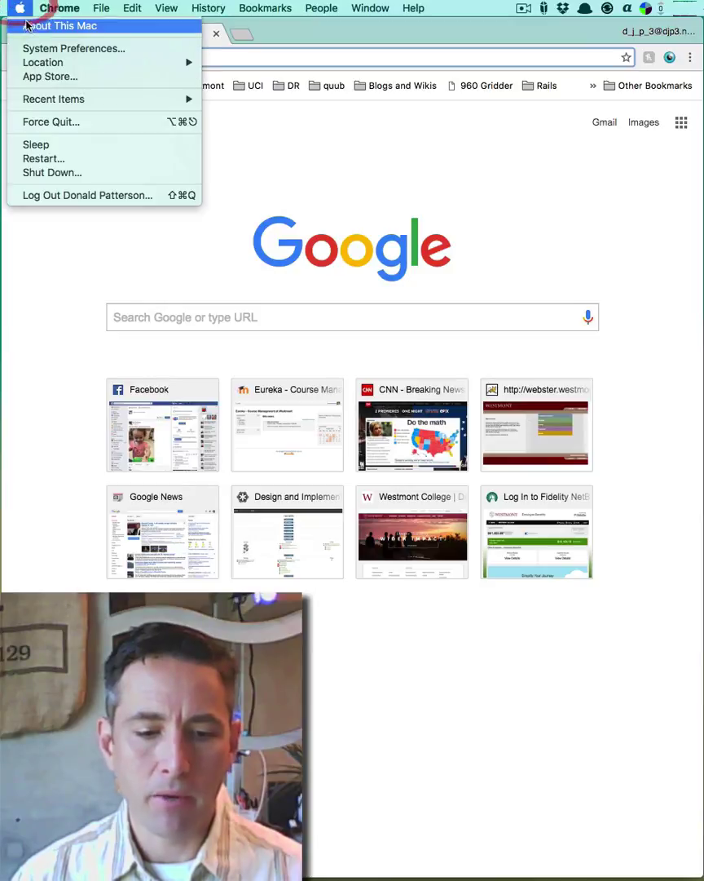
pyautogui.click(26, 26)
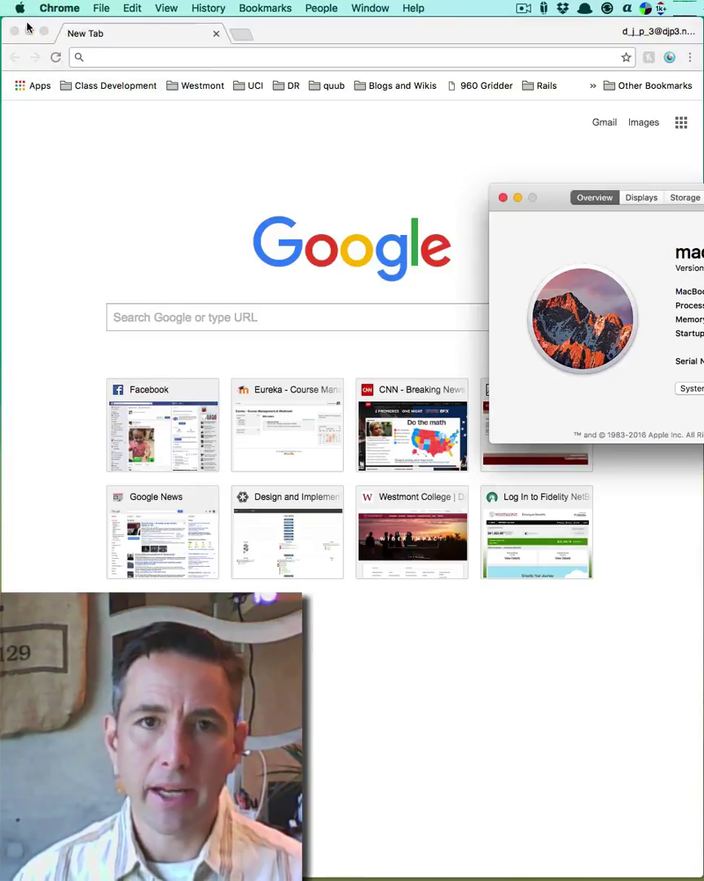
pyautogui.moveTo(548, 199); pyautogui.dragTo(298, 190)
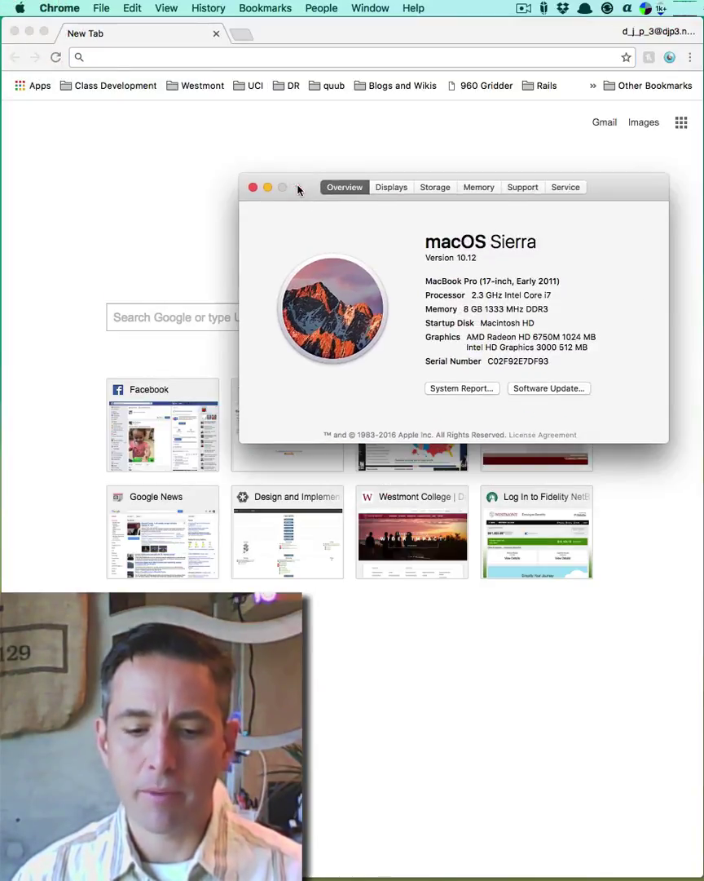
pyautogui.click(189, 163)
pyautogui.click(76, 10)
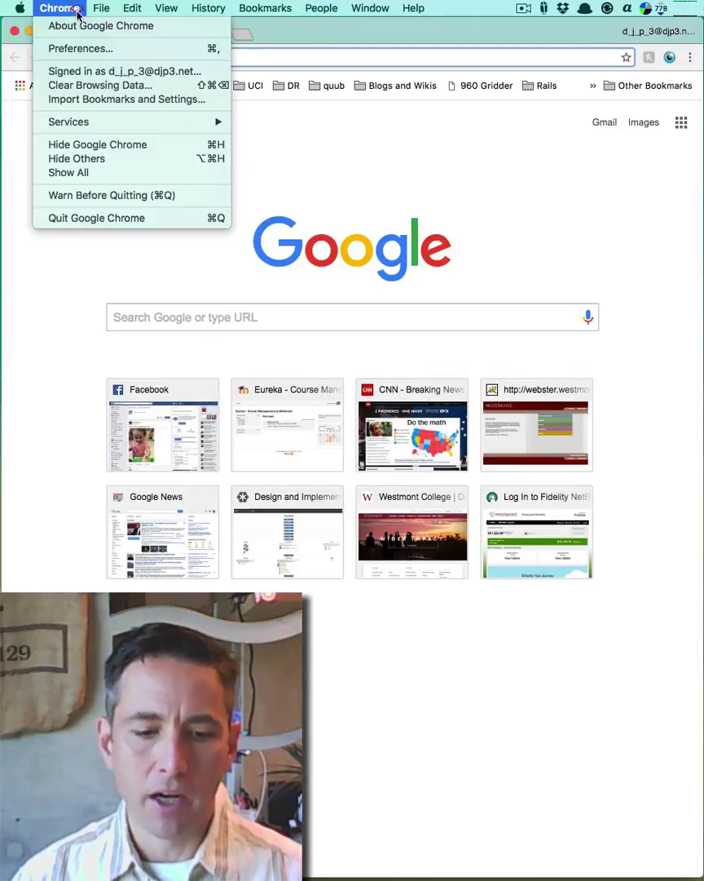
# Open About Google Chrome to confirm version 54.0.2840.71 (64-bit) is up to date.
pyautogui.click(81, 25)
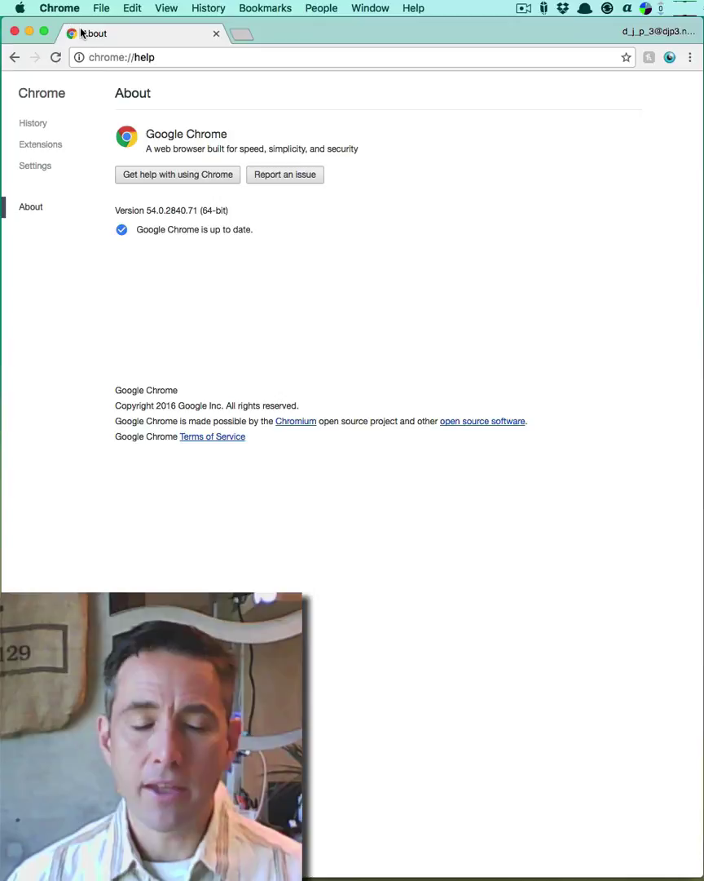
# Open Content settings from the advanced Privacy section of Chrome's Preferences.
pyautogui.click(342, 251)
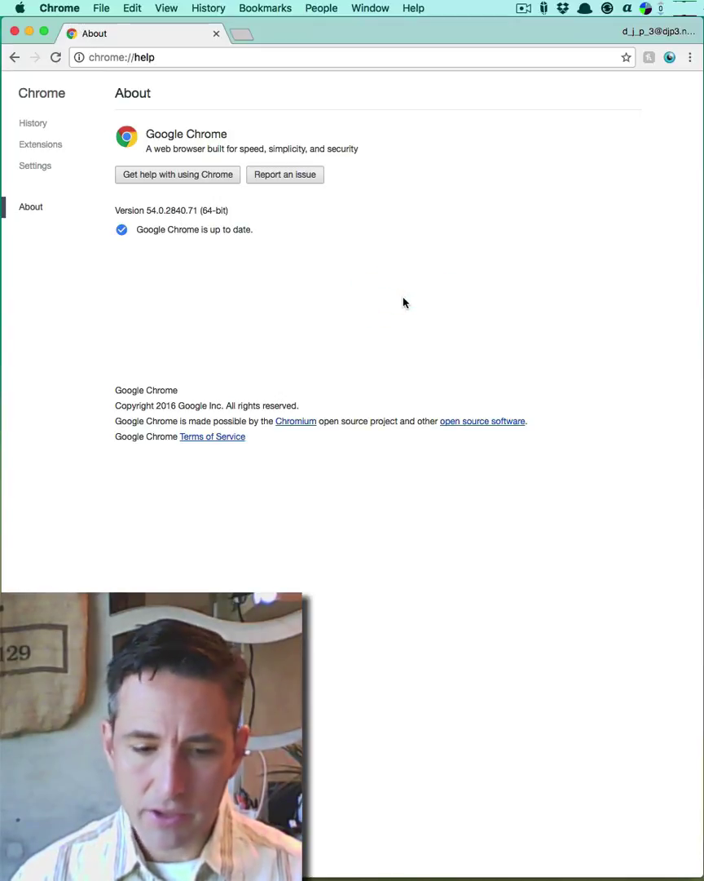
pyautogui.click(71, 8)
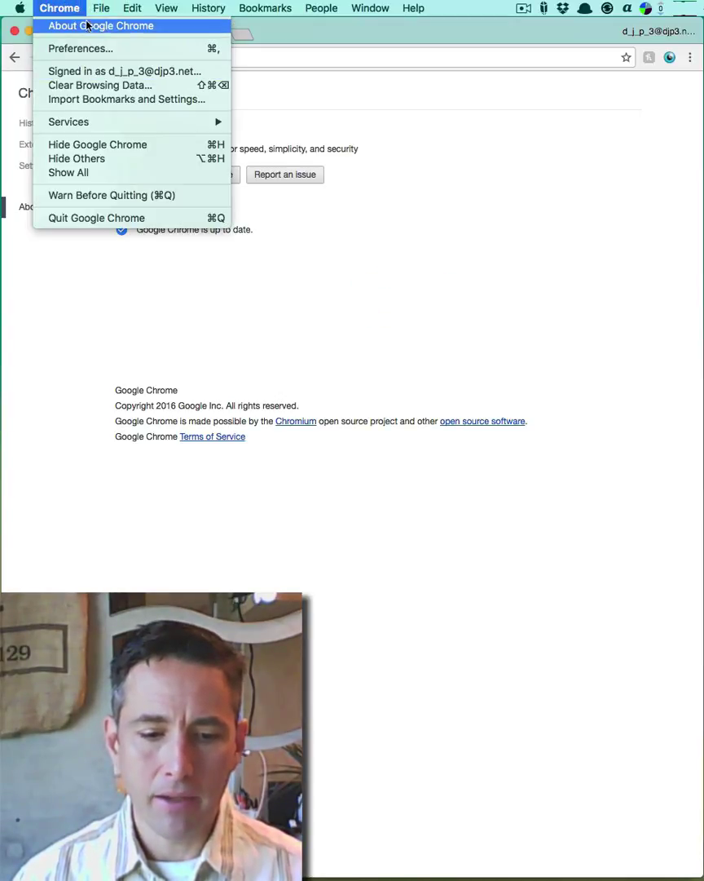
pyautogui.click(62, 48)
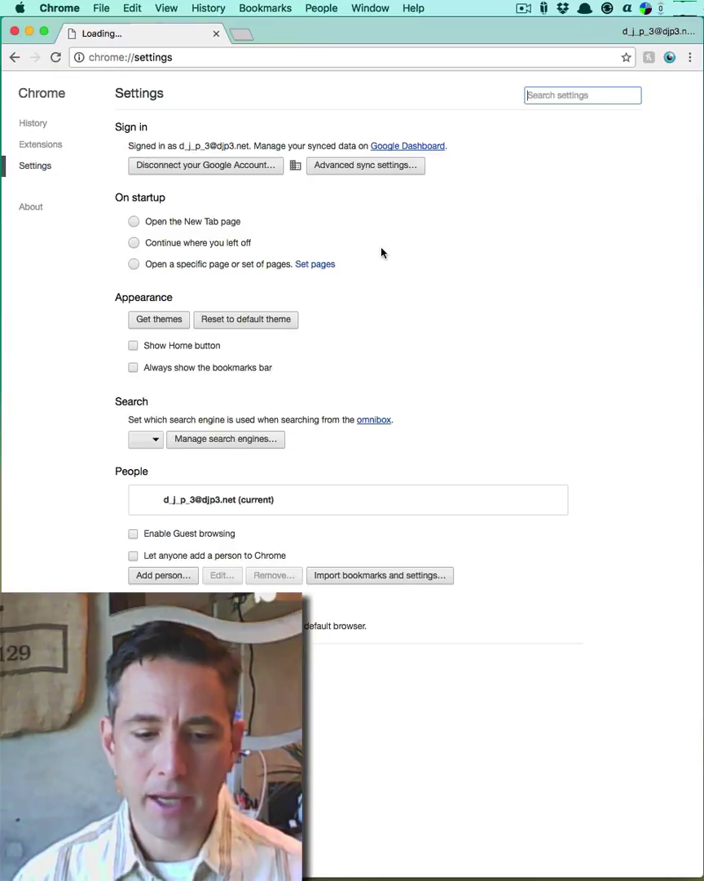
pyautogui.click(158, 662)
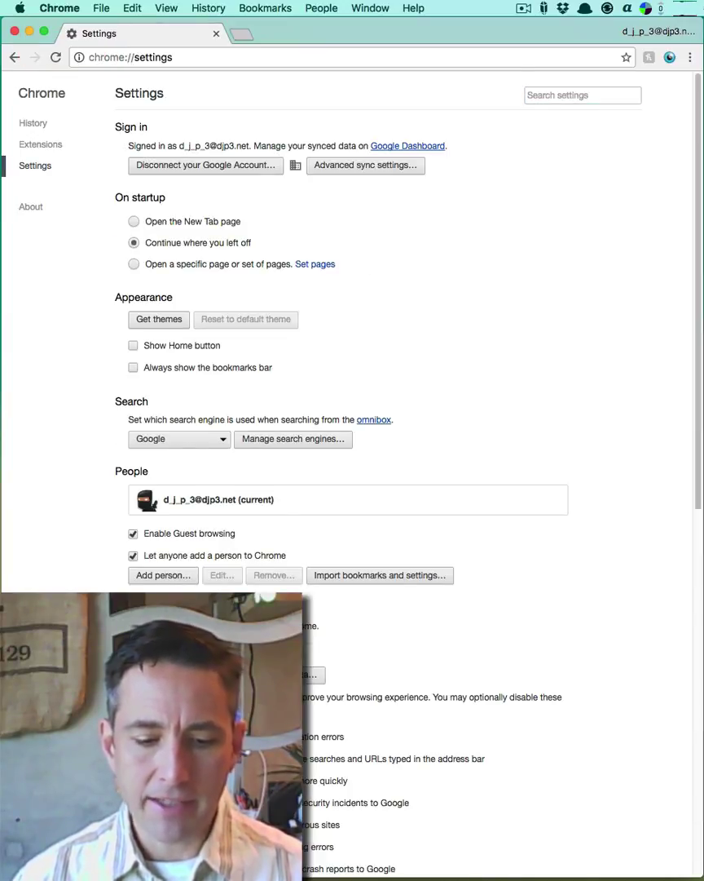
pyautogui.scroll(-3, 334, 555)
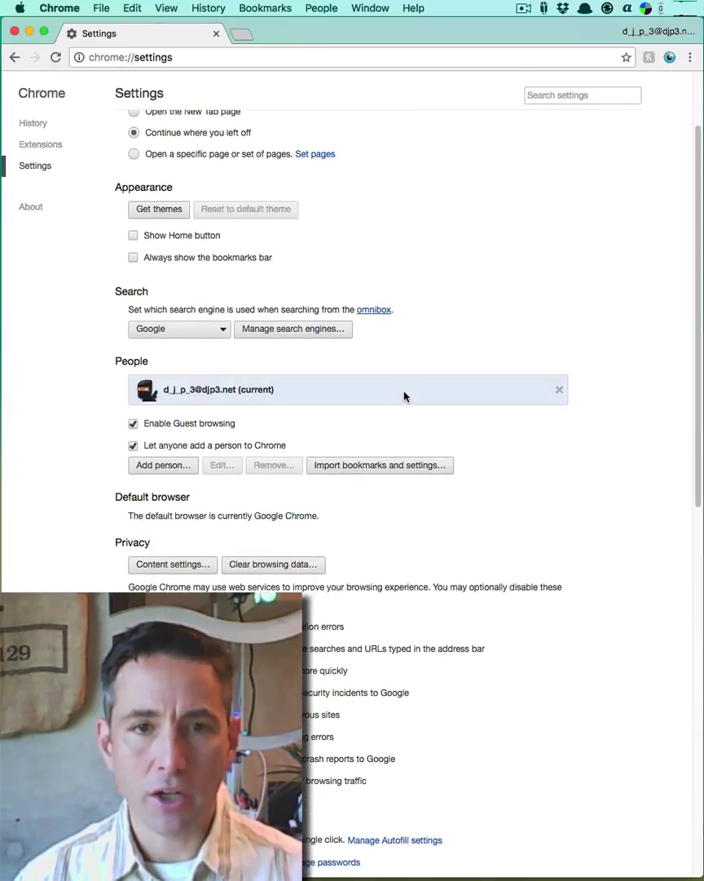
pyautogui.click(186, 564)
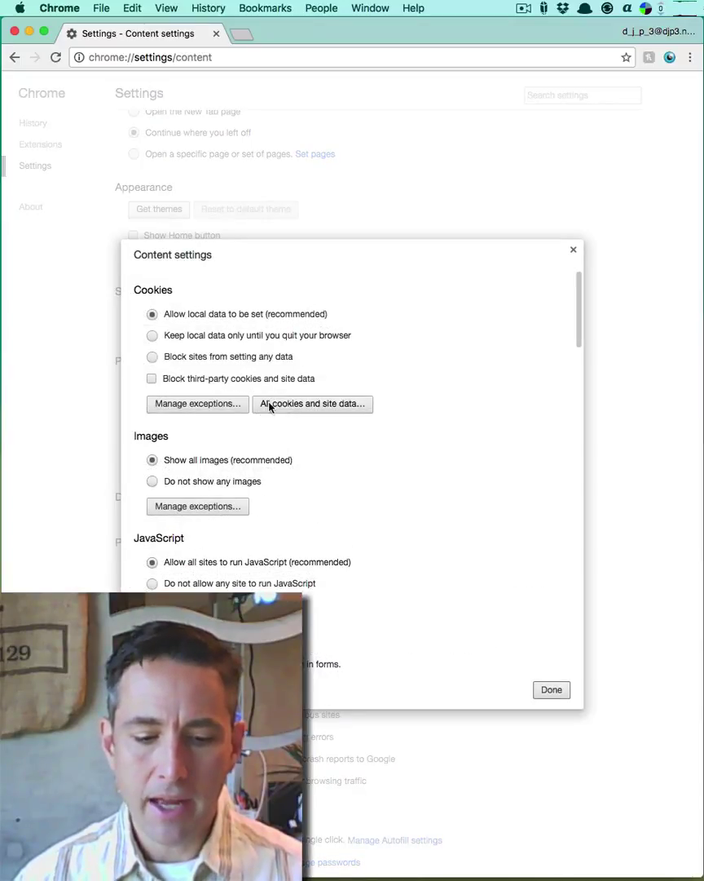
# Browse the All cookies and site data list twice, then close Content settings.
pyautogui.click(289, 404)
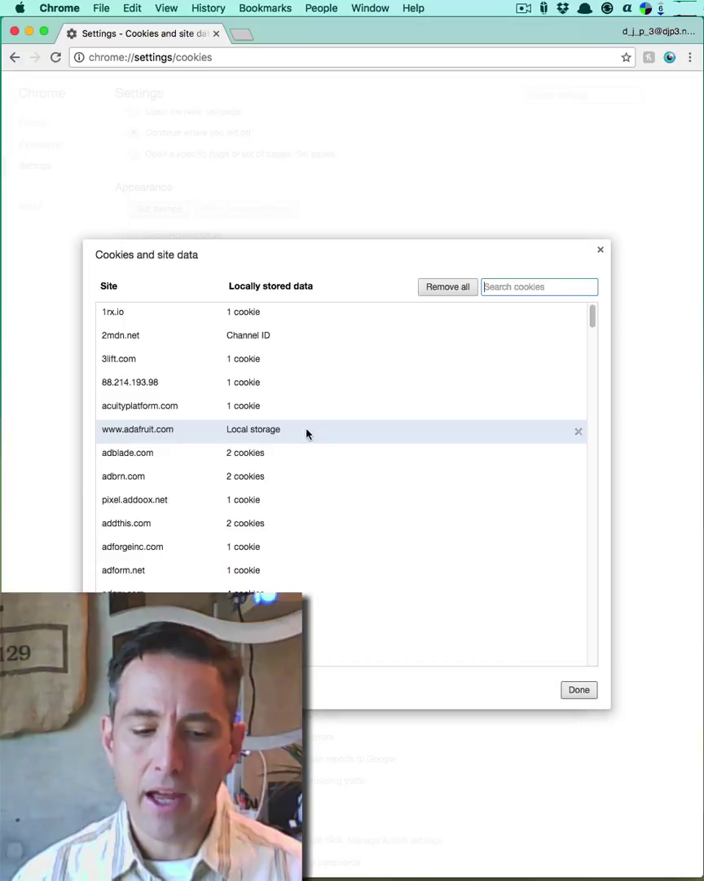
pyautogui.scroll(-20, 308, 510)
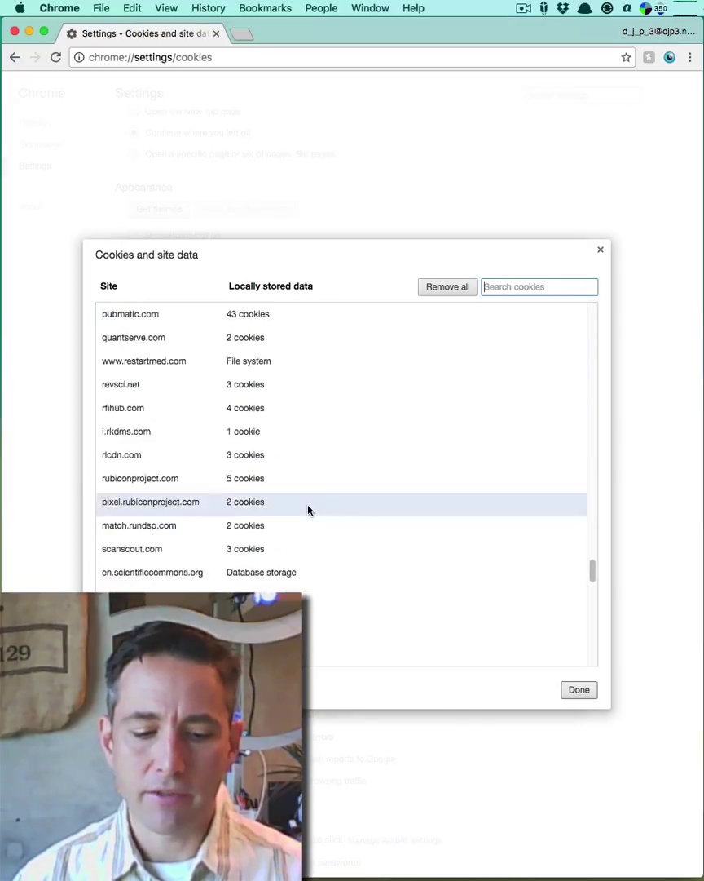
pyautogui.click(589, 692)
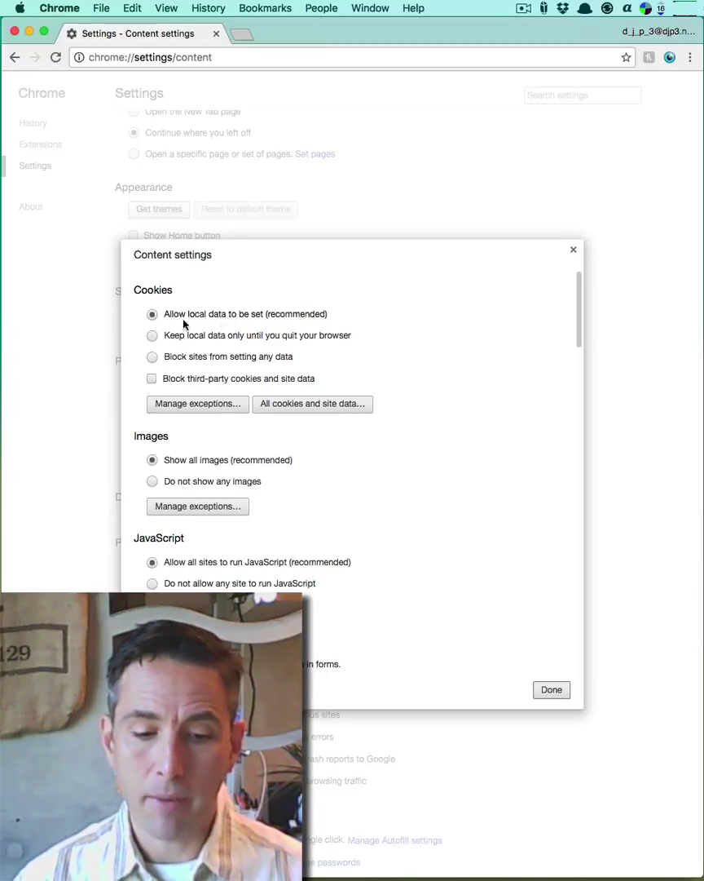
pyautogui.click(322, 407)
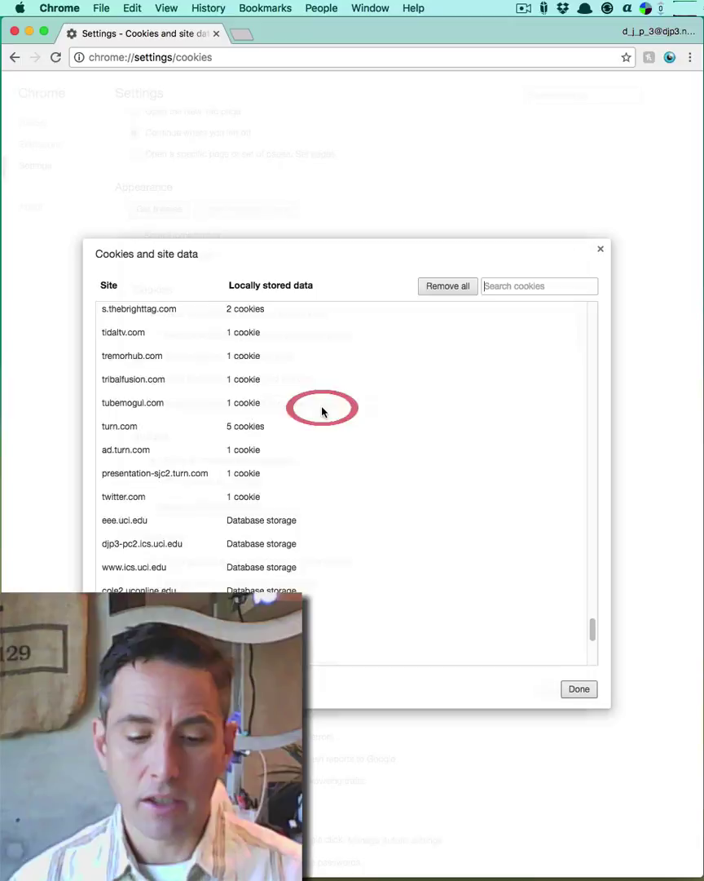
pyautogui.click(576, 690)
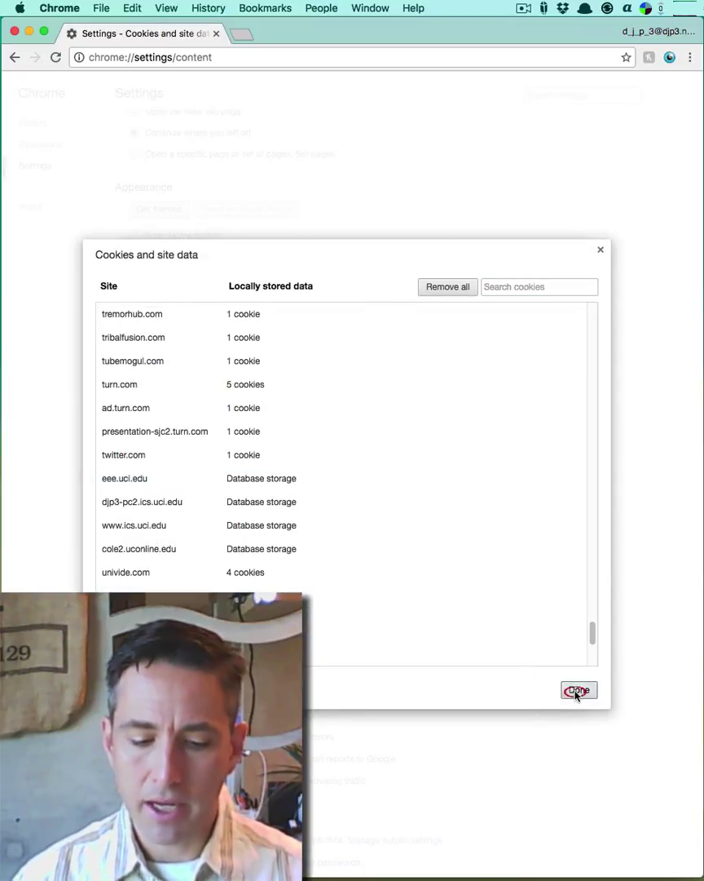
pyautogui.click(571, 692)
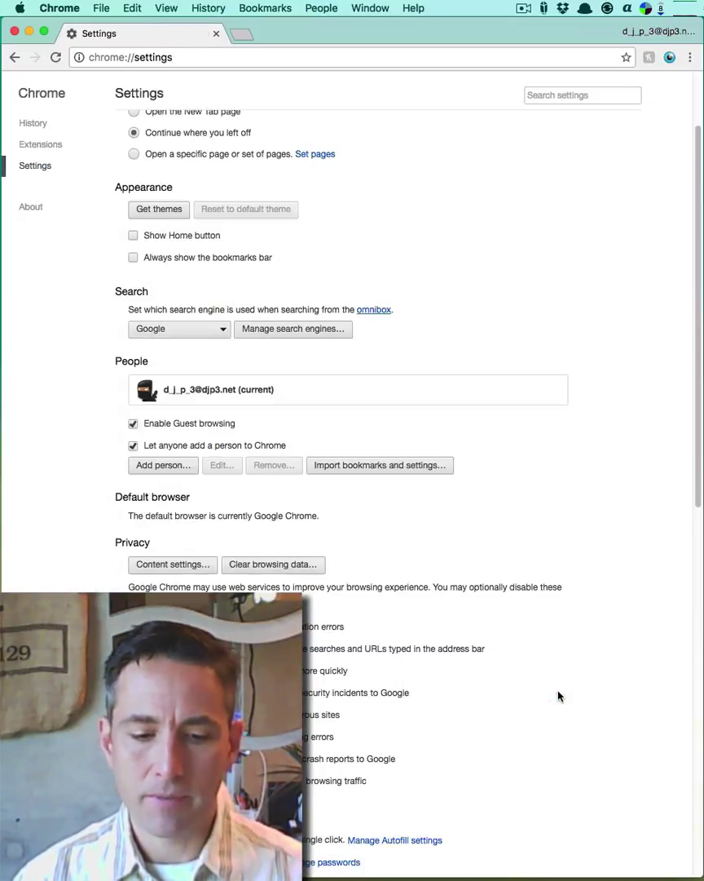
# In Clear browsing data, keep 'the beginning of time' and also tick Download history.
pyautogui.click(275, 565)
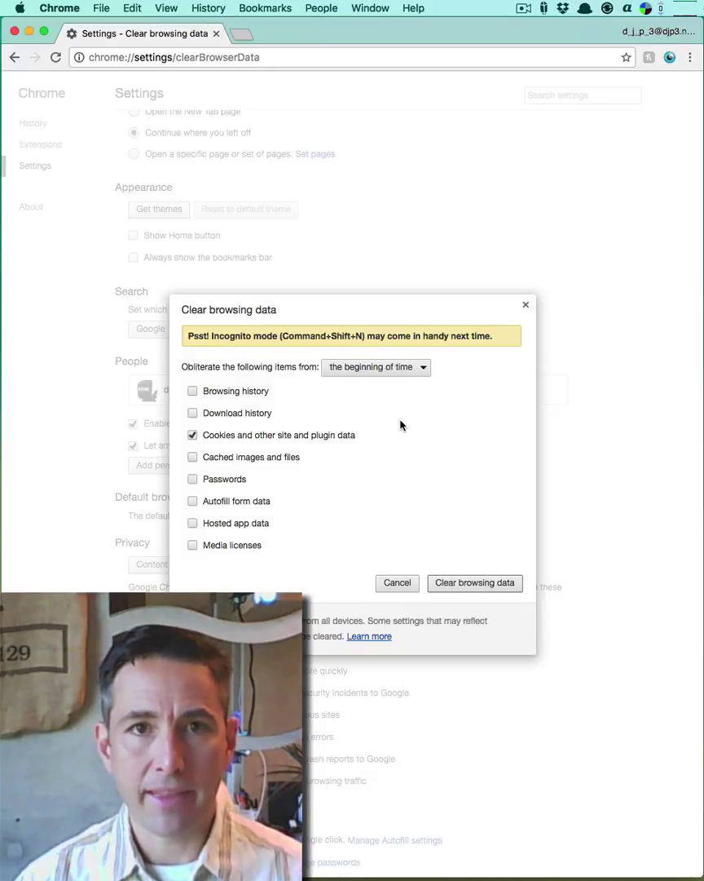
pyautogui.click(421, 367)
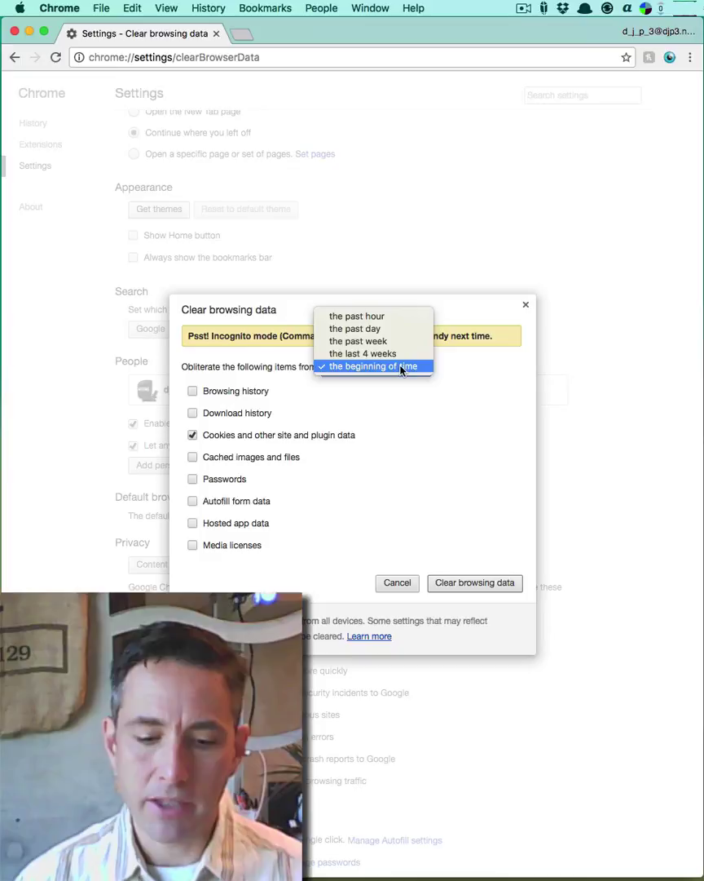
pyautogui.click(403, 366)
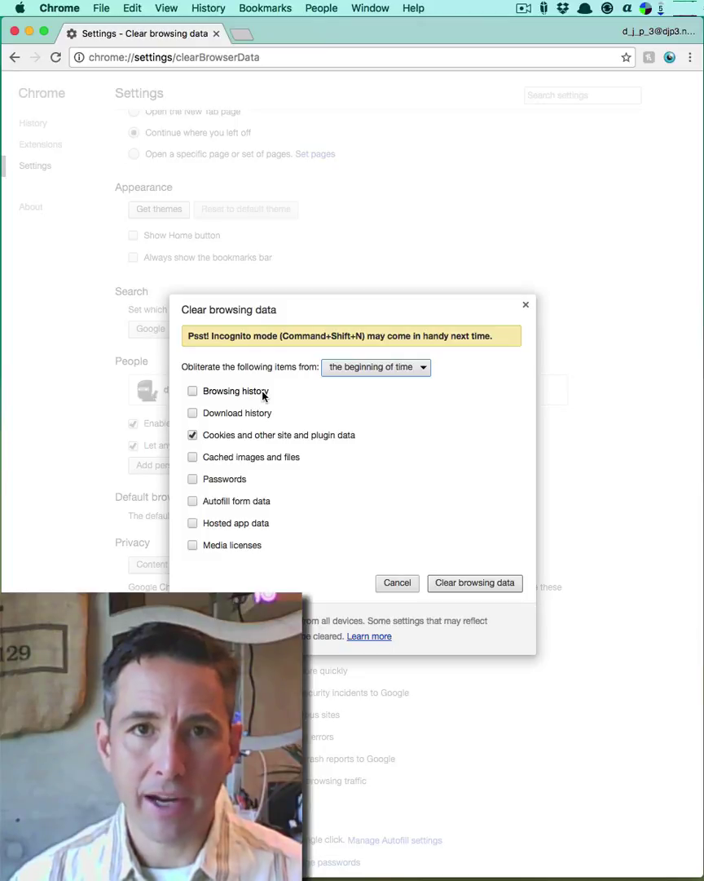
pyautogui.click(192, 413)
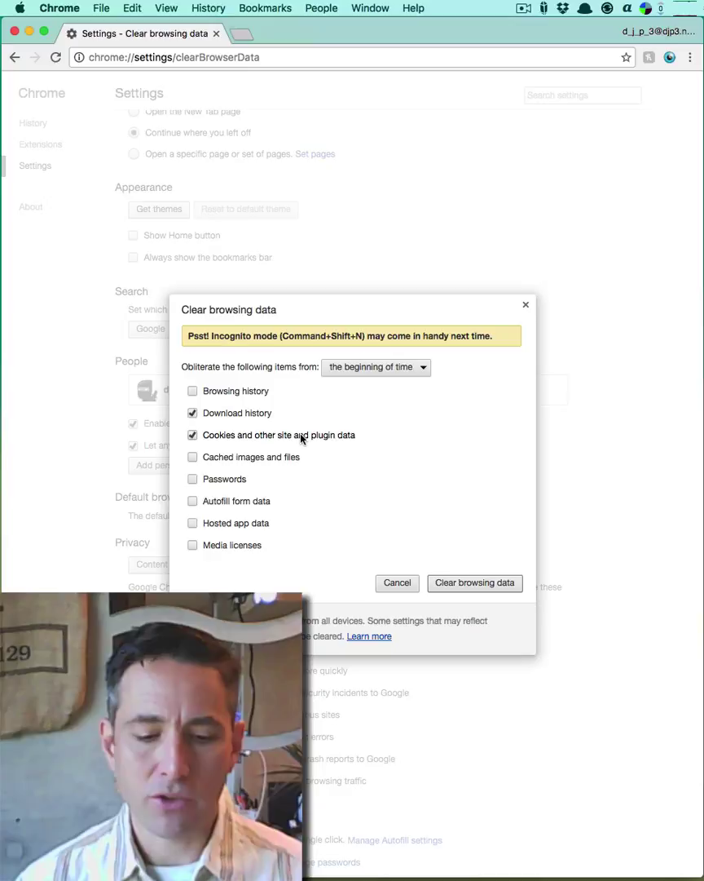
# Tick Cached images and files, Hosted app data and Media licenses, then clear browsing data.
pyautogui.click(192, 456)
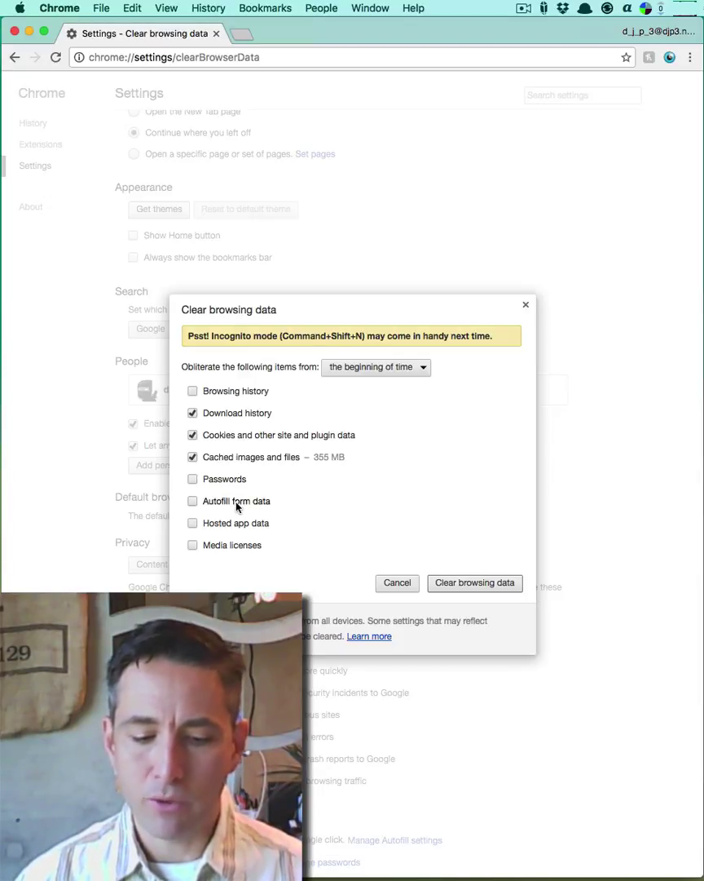
pyautogui.click(192, 524)
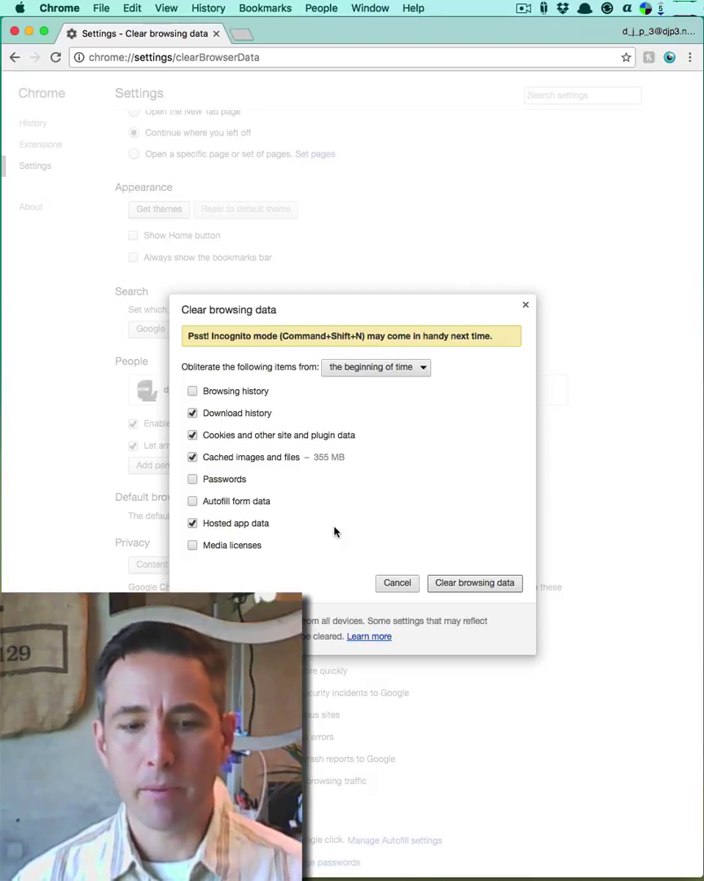
pyautogui.click(193, 545)
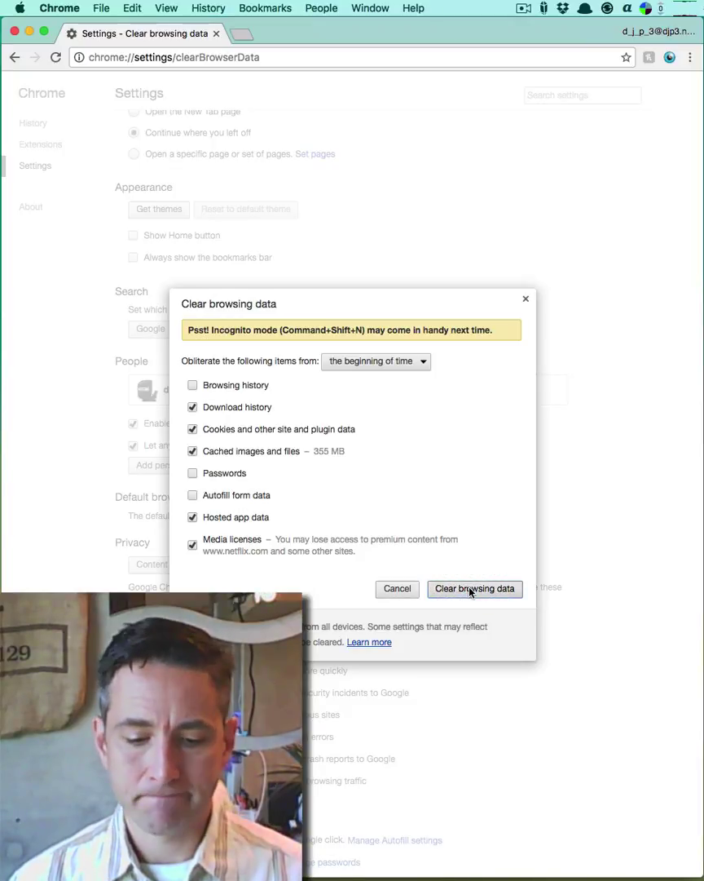
pyautogui.click(462, 590)
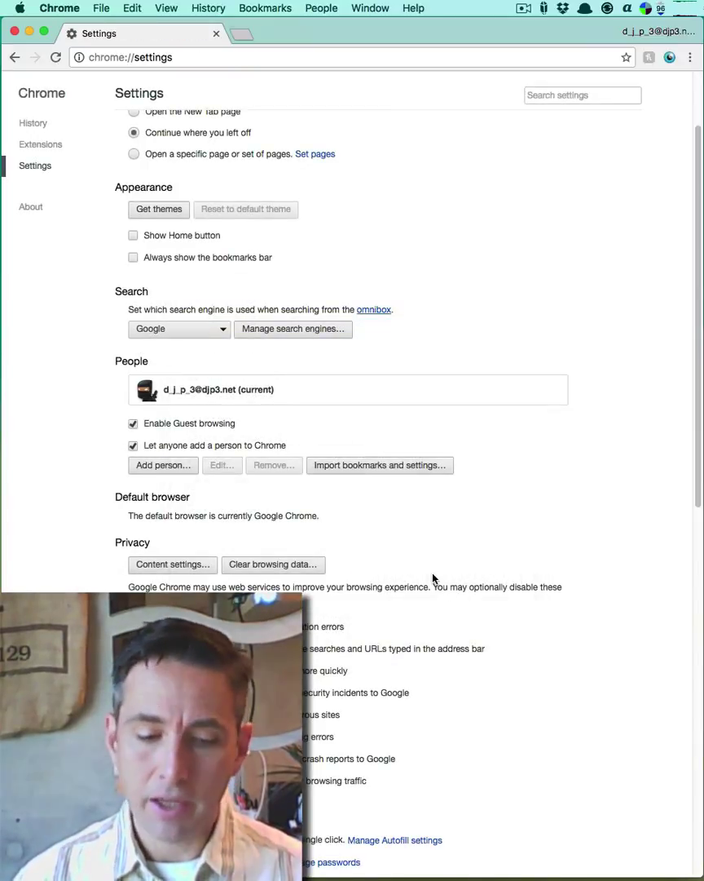
# Use Remove all in the All cookies and site data list, then close the list.
pyautogui.click(198, 564)
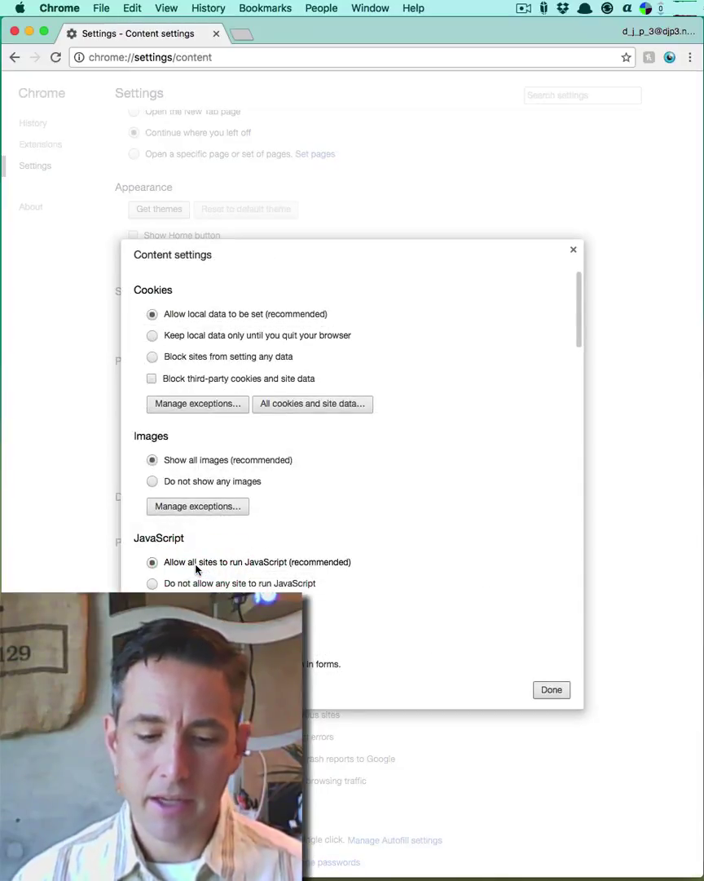
pyautogui.click(310, 403)
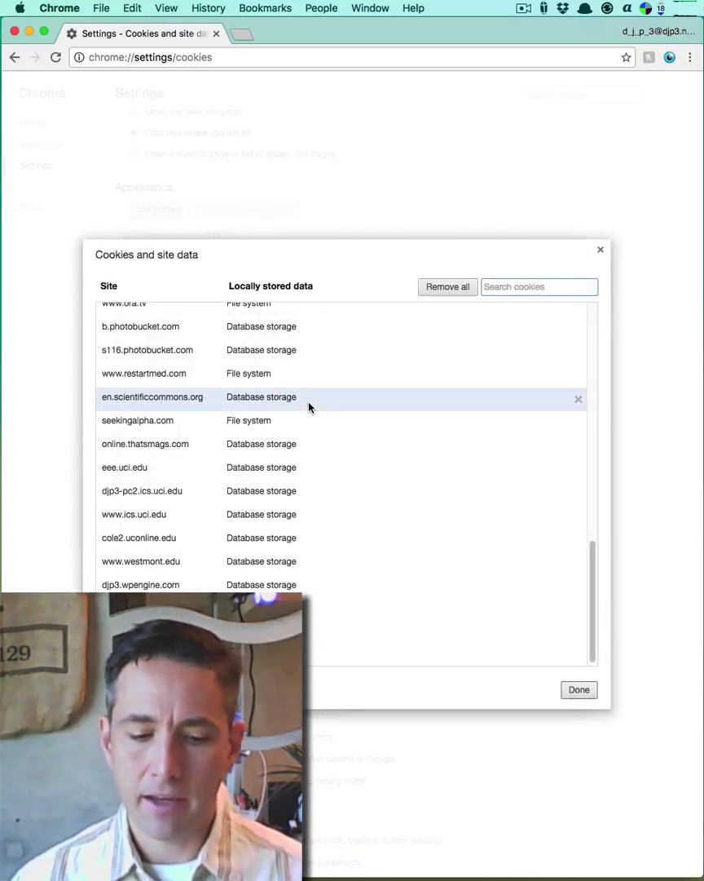
pyautogui.scroll(10, 320, 443)
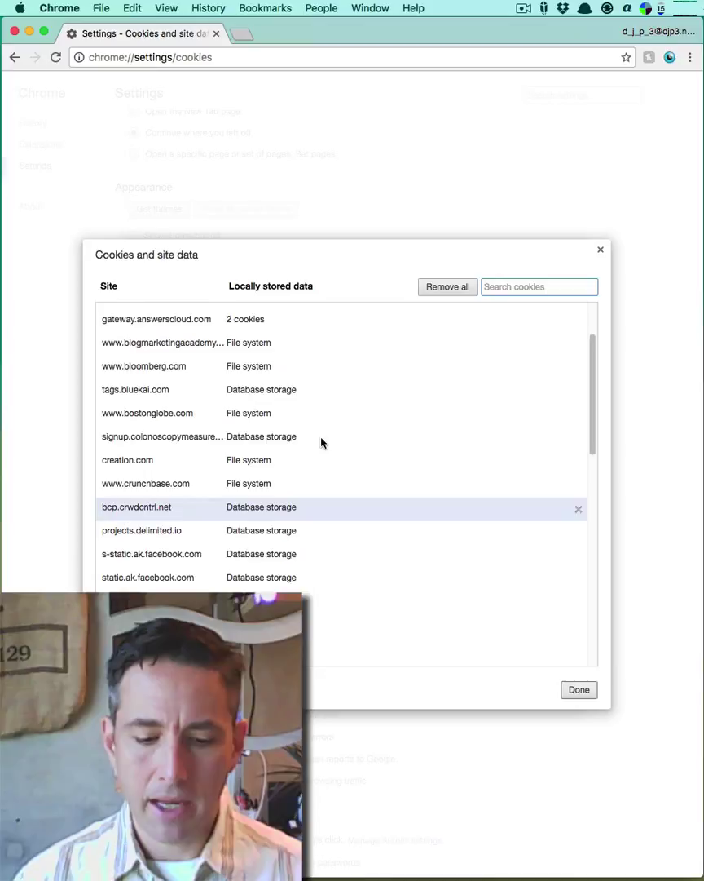
pyautogui.scroll(4, 322, 443)
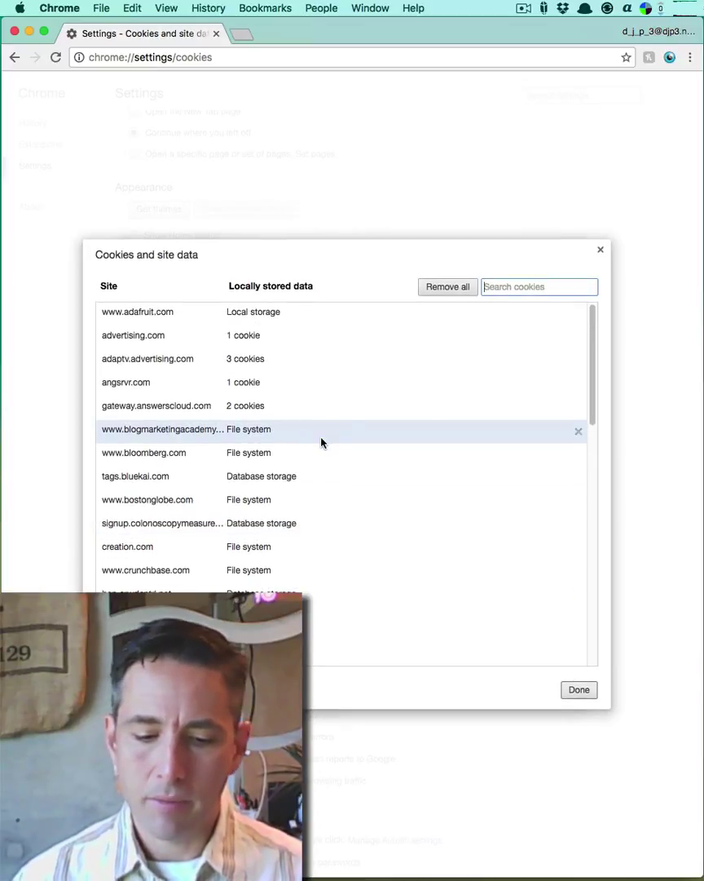
pyautogui.click(454, 287)
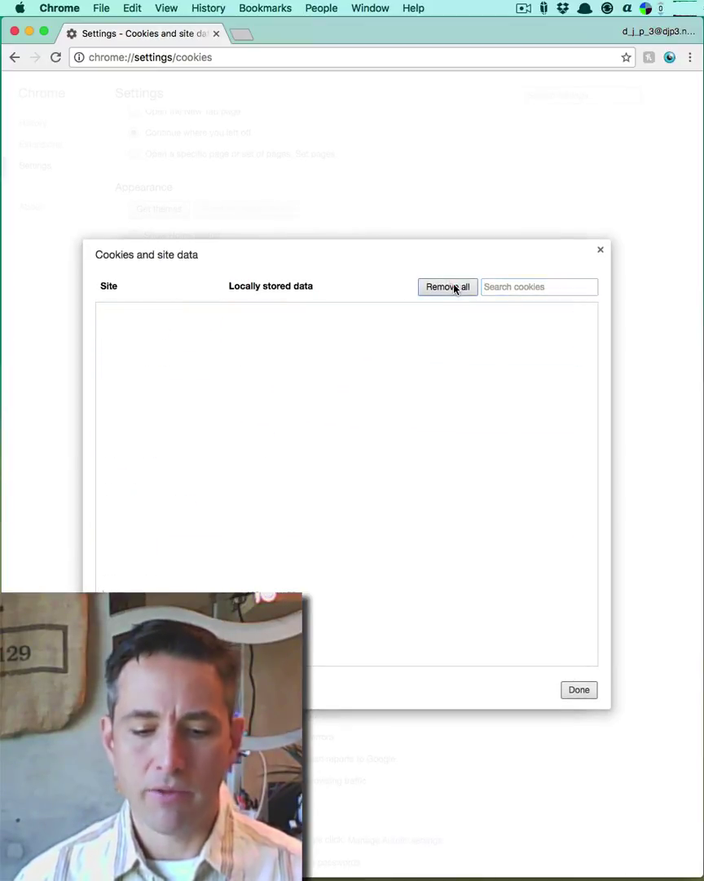
pyautogui.click(579, 689)
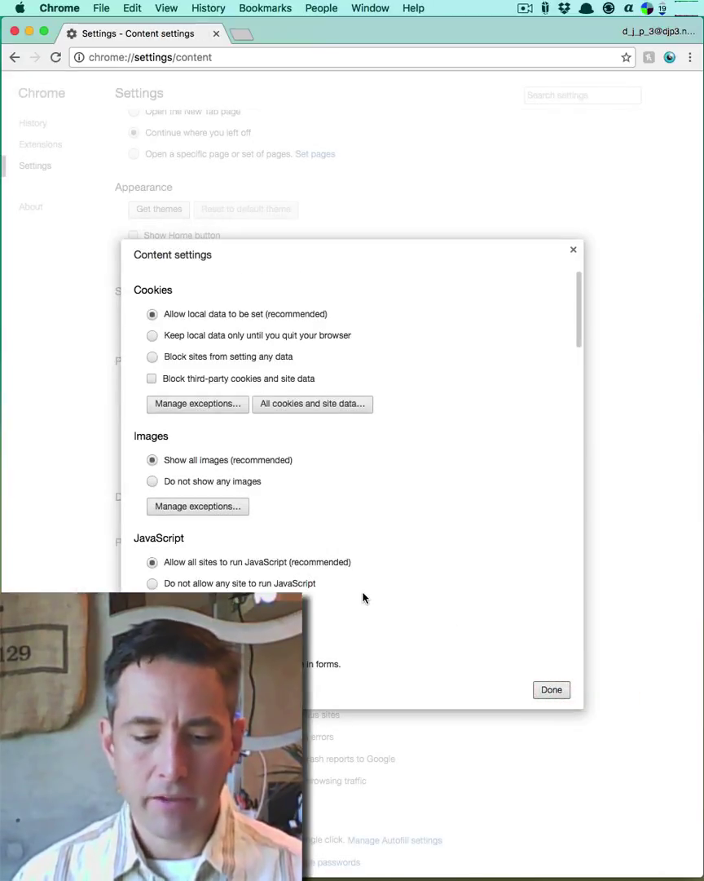
pyautogui.click(558, 694)
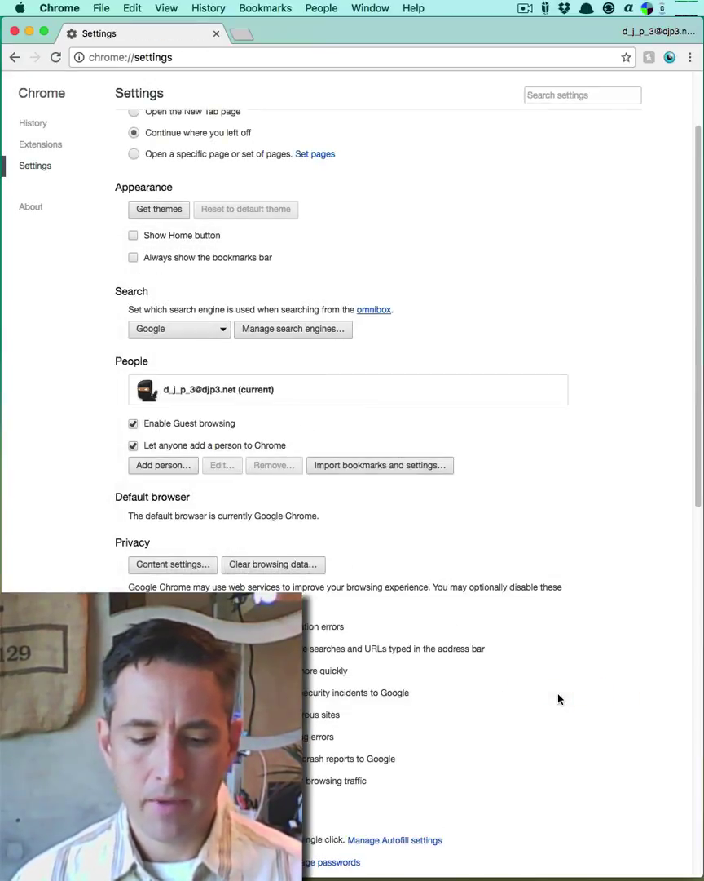
pyautogui.click(174, 565)
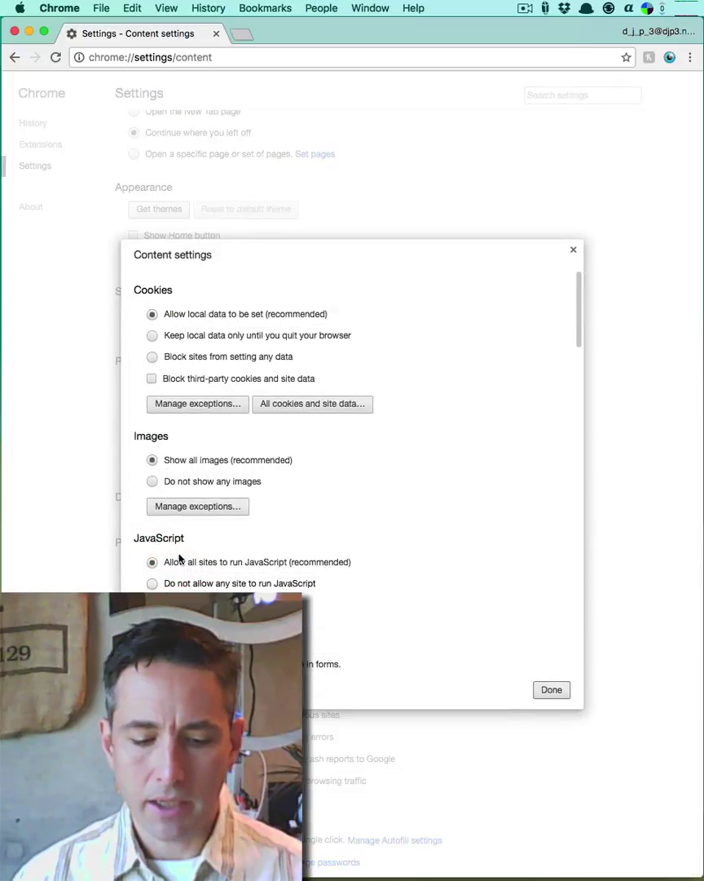
pyautogui.click(290, 405)
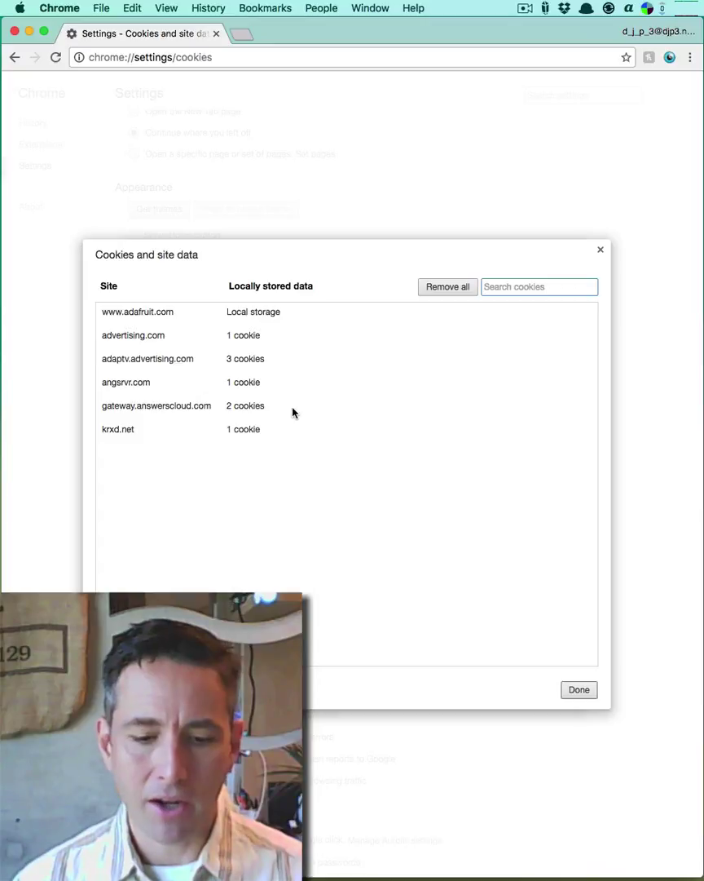
pyautogui.click(578, 692)
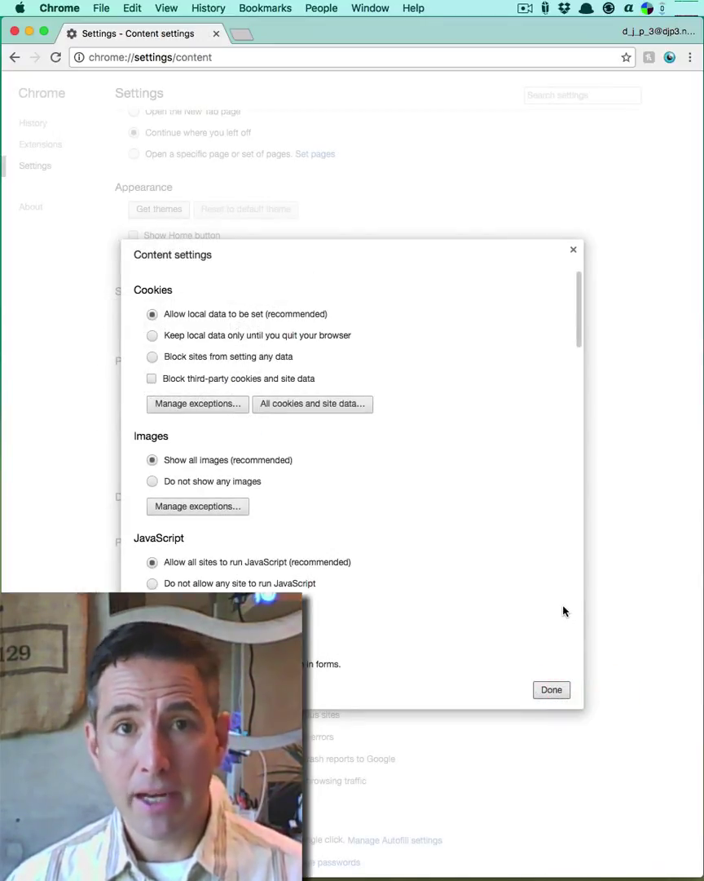